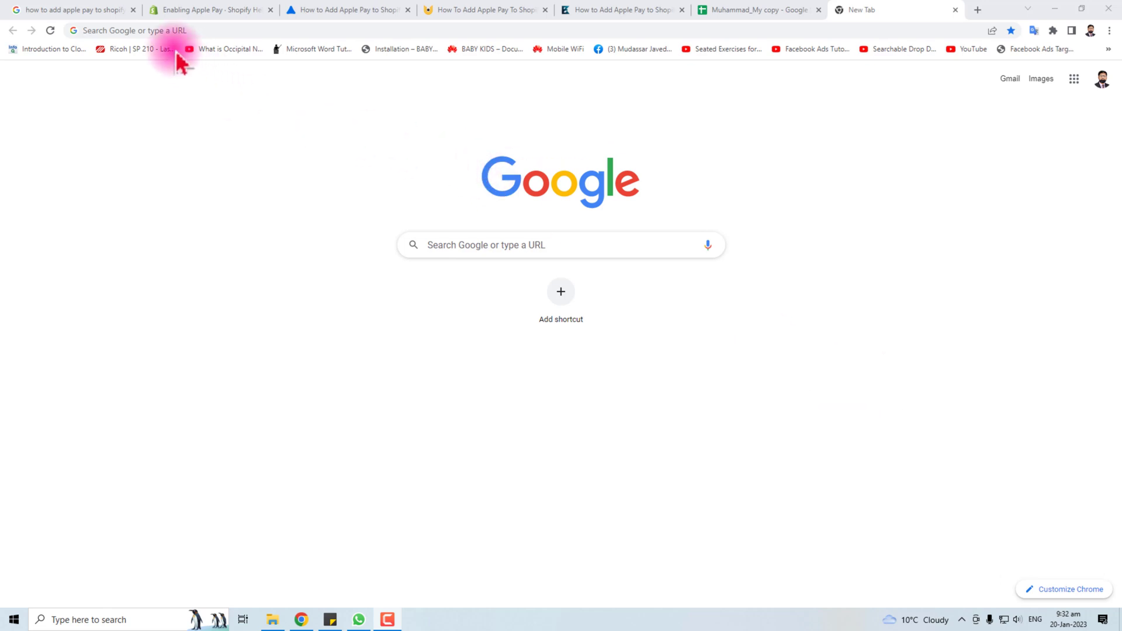
Step: Search Google for 'google analytics' in Chrome
{"action": "left_click", "coordinate": [149, 29]}
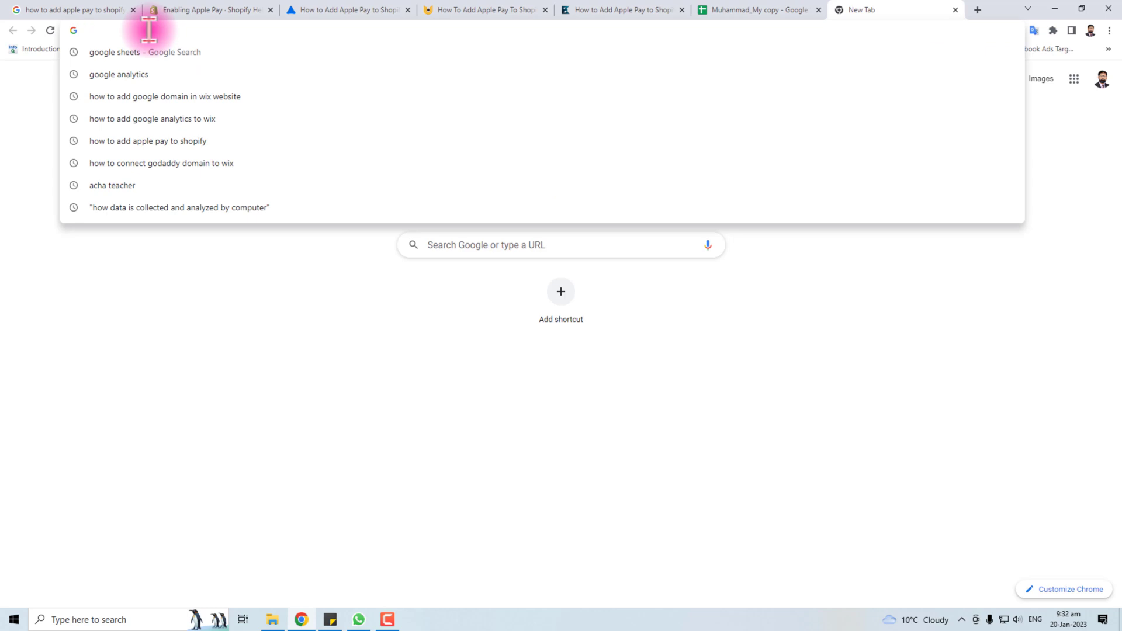
{"action": "type", "text": "google analytics"}
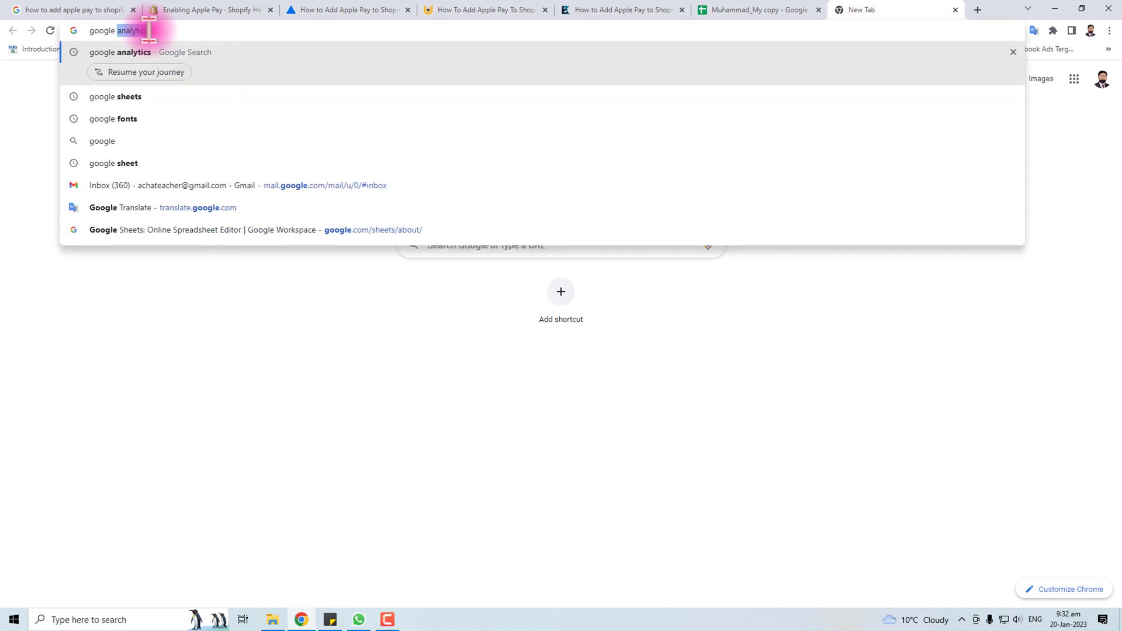
{"action": "key", "text": "Return"}
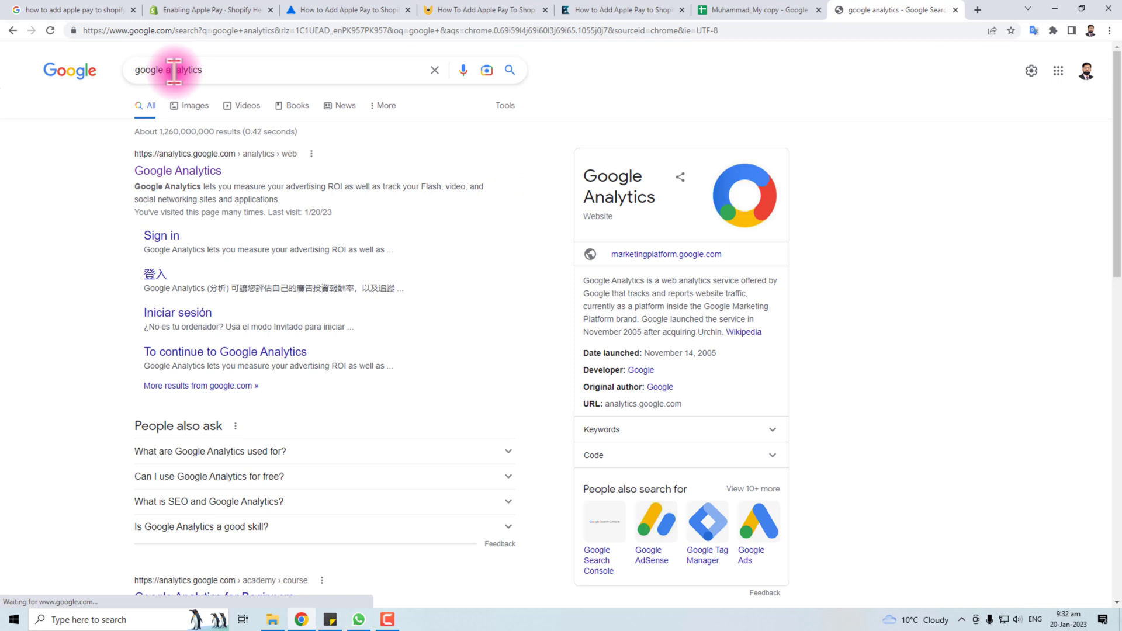
Step: Open Google Analytics and start creating a new property from the Admin page
{"action": "left_click", "coordinate": [192, 182]}
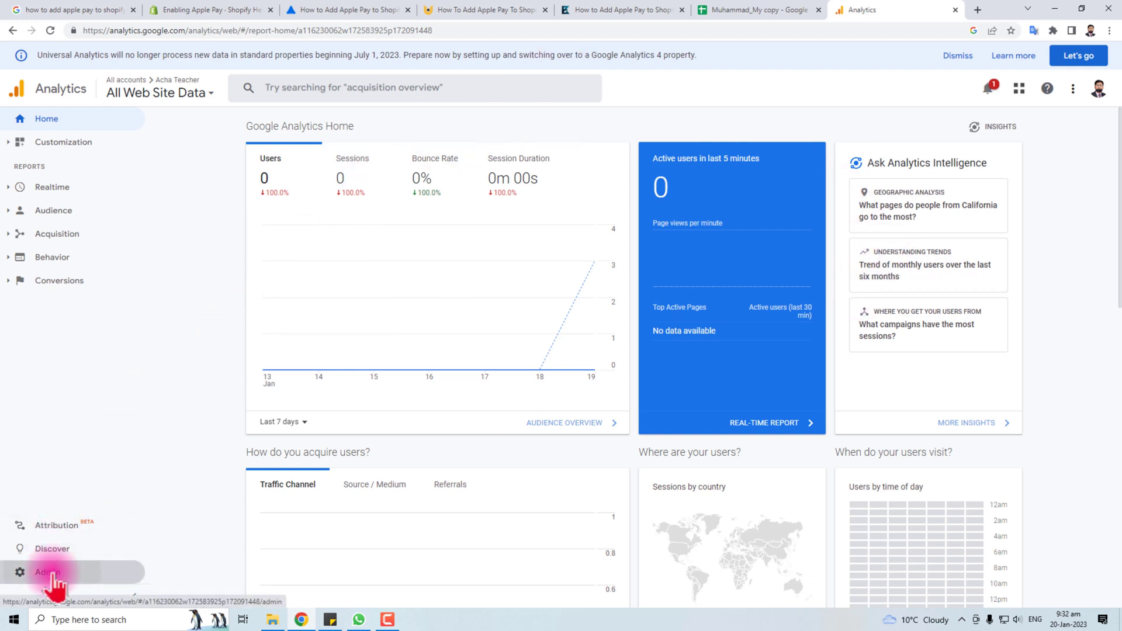
{"action": "left_click", "coordinate": [48, 571]}
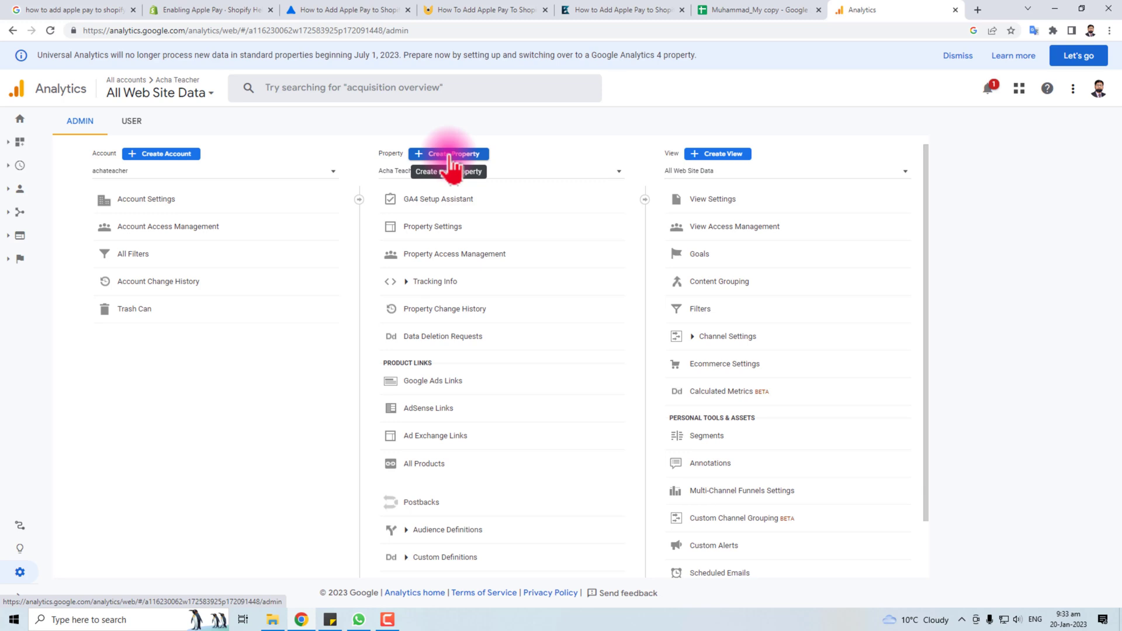
{"action": "left_click", "coordinate": [450, 164]}
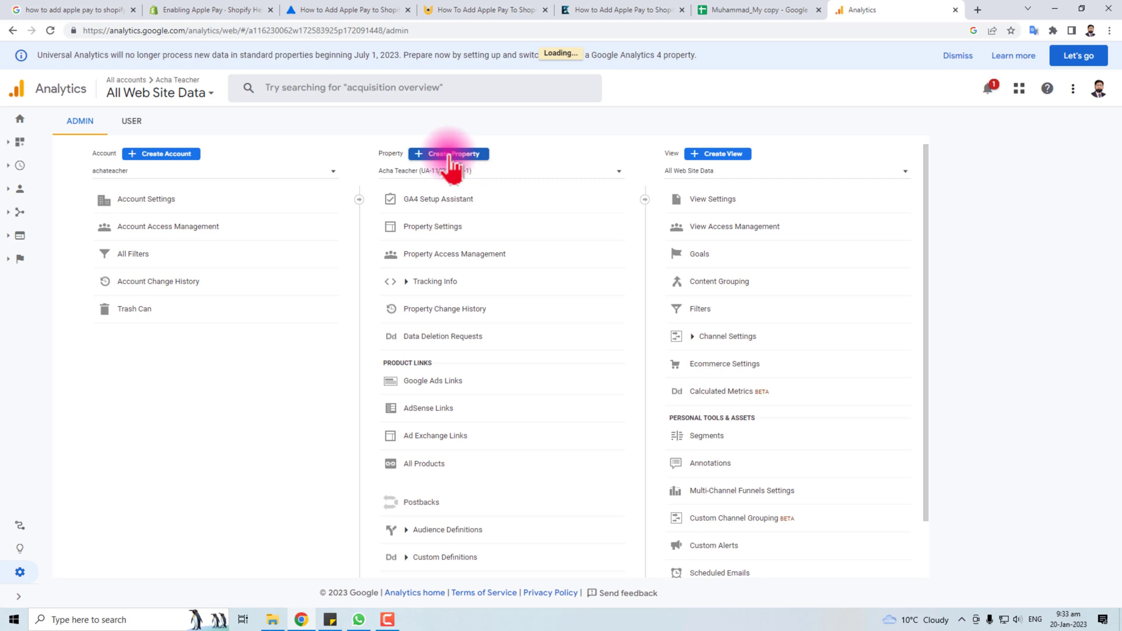
Step: Name the new property 'family shopper', fixing a typo, and continue
{"action": "left_click", "coordinate": [232, 332]}
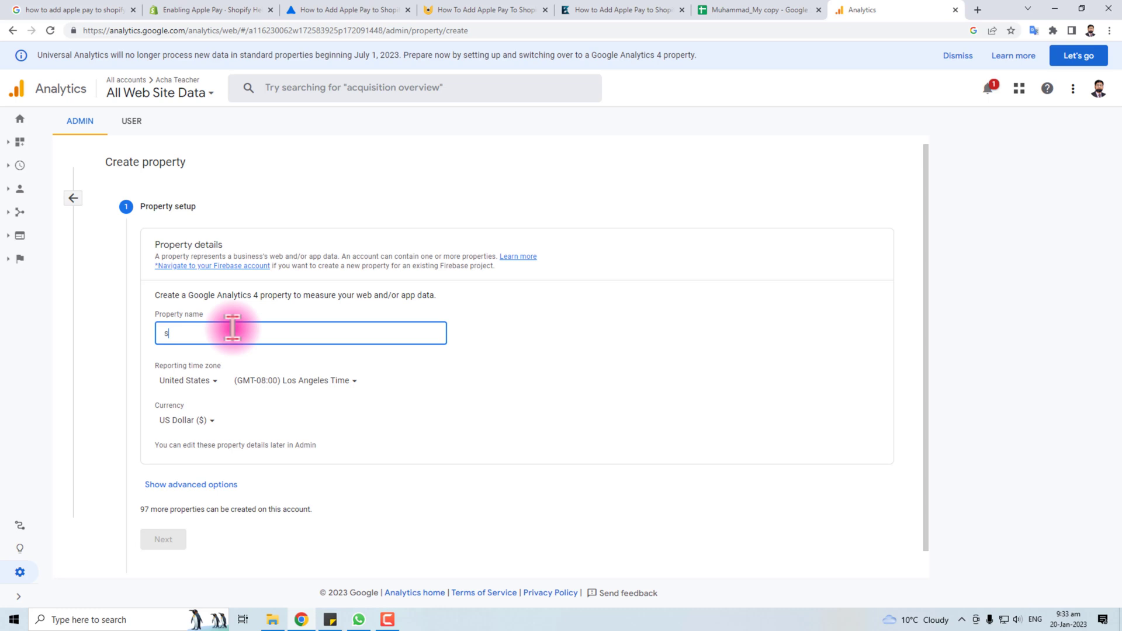
{"action": "type", "text": "family "}
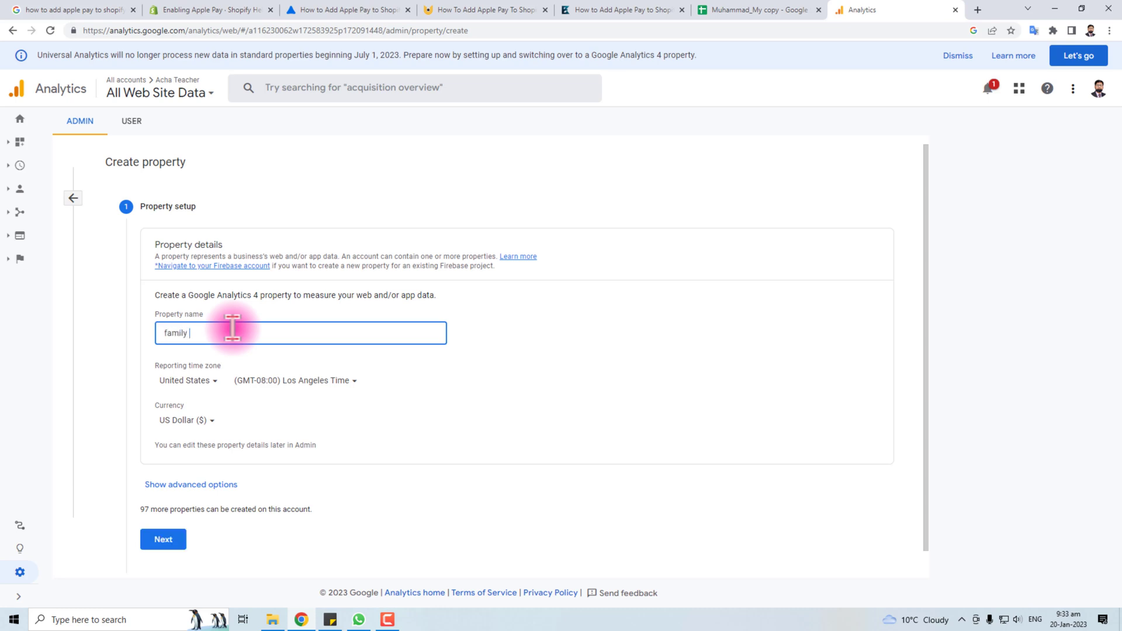
{"action": "type", "text": "shoo"}
{"action": "key", "text": "BackSpace"}
{"action": "key", "text": "BackSpace"}
{"action": "type", "text": "pp"}
{"action": "type", "text": "er"}
{"action": "left_click", "coordinate": [163, 538]}
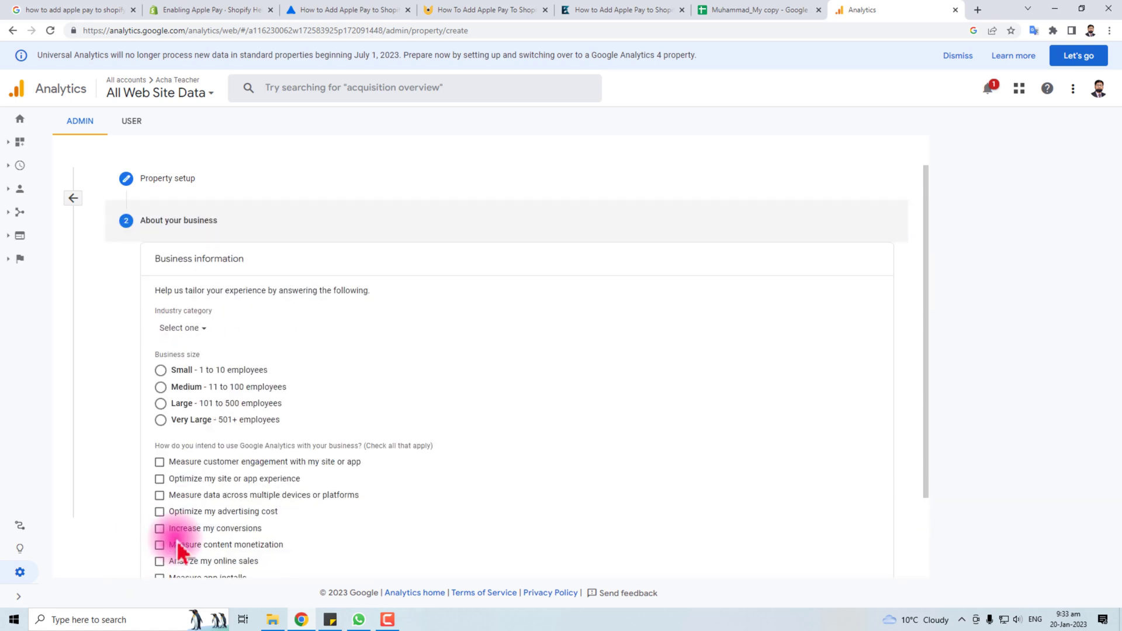
Step: Mark the business as small, select customer engagement and other uses, and create it
{"action": "left_click", "coordinate": [162, 371]}
{"action": "scroll", "coordinate": [175, 403], "scroll_direction": "down", "scroll_amount": 2}
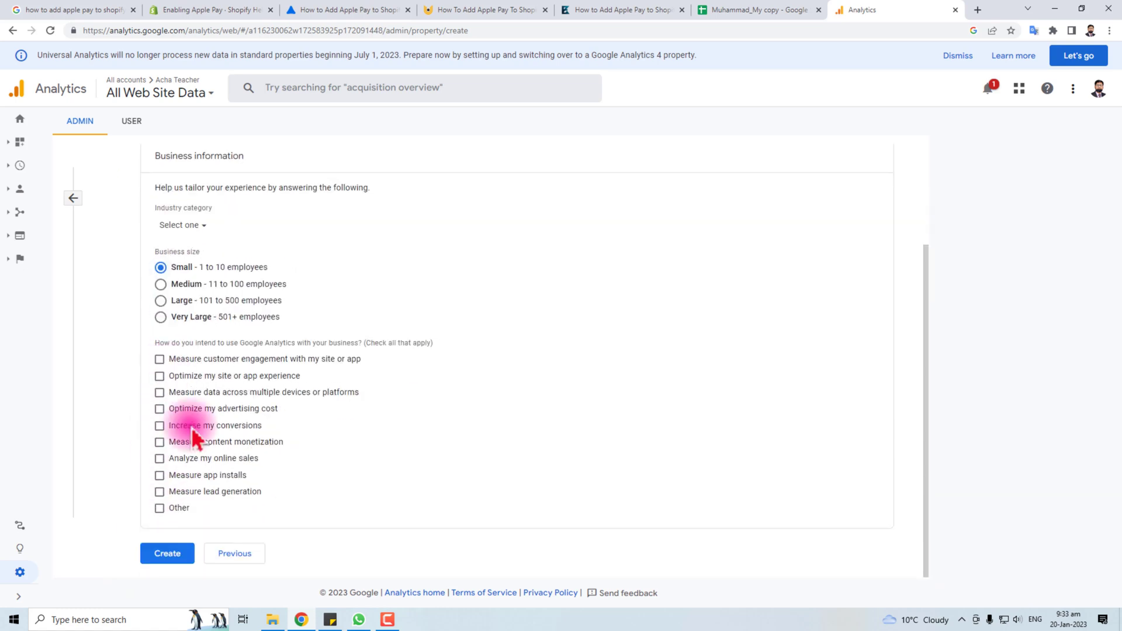
{"action": "left_click", "coordinate": [161, 360]}
{"action": "left_click", "coordinate": [160, 392]}
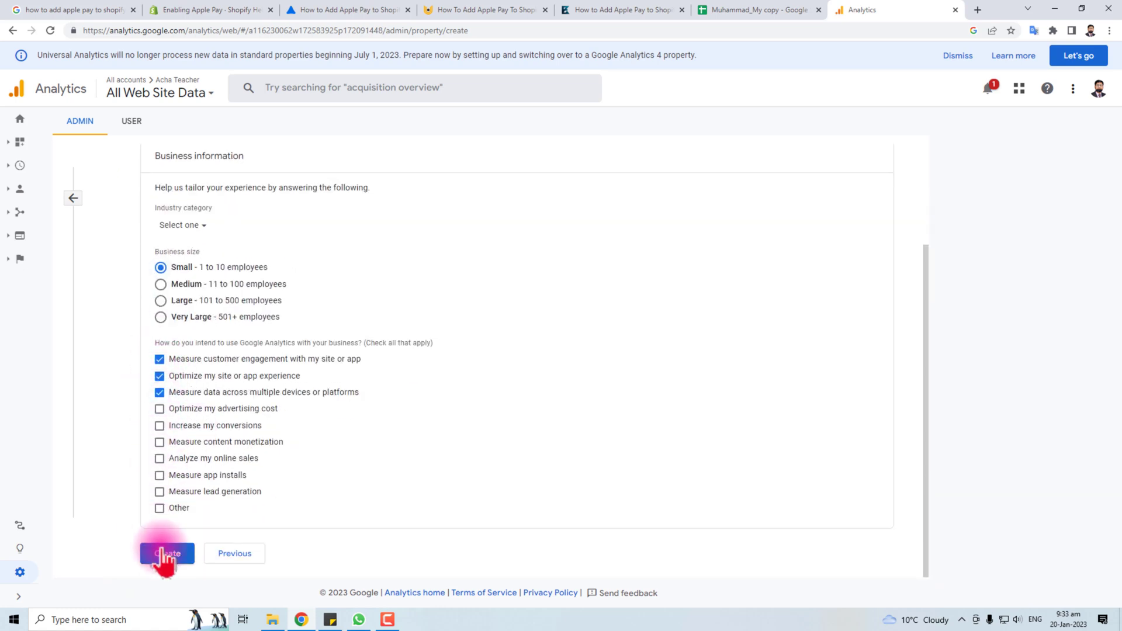
{"action": "left_click", "coordinate": [175, 557]}
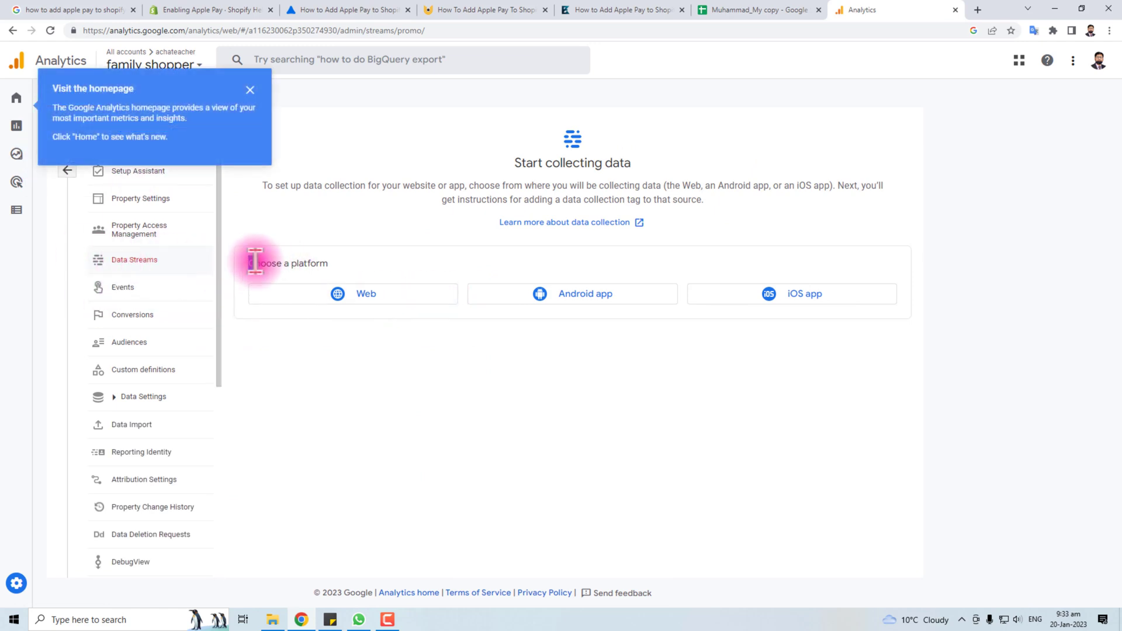
Step: Open the website data stream form, then dismiss the homepage tip and close the form
{"action": "left_click_drag", "start_coordinate": [238, 263], "coordinate": [349, 276]}
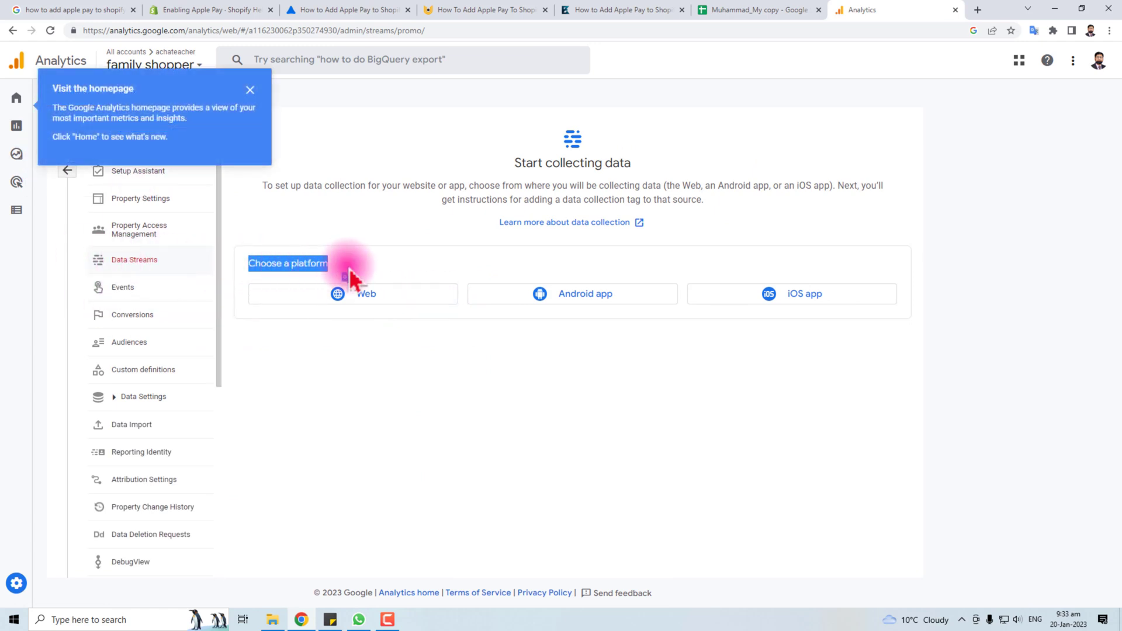
{"action": "left_click", "coordinate": [361, 298]}
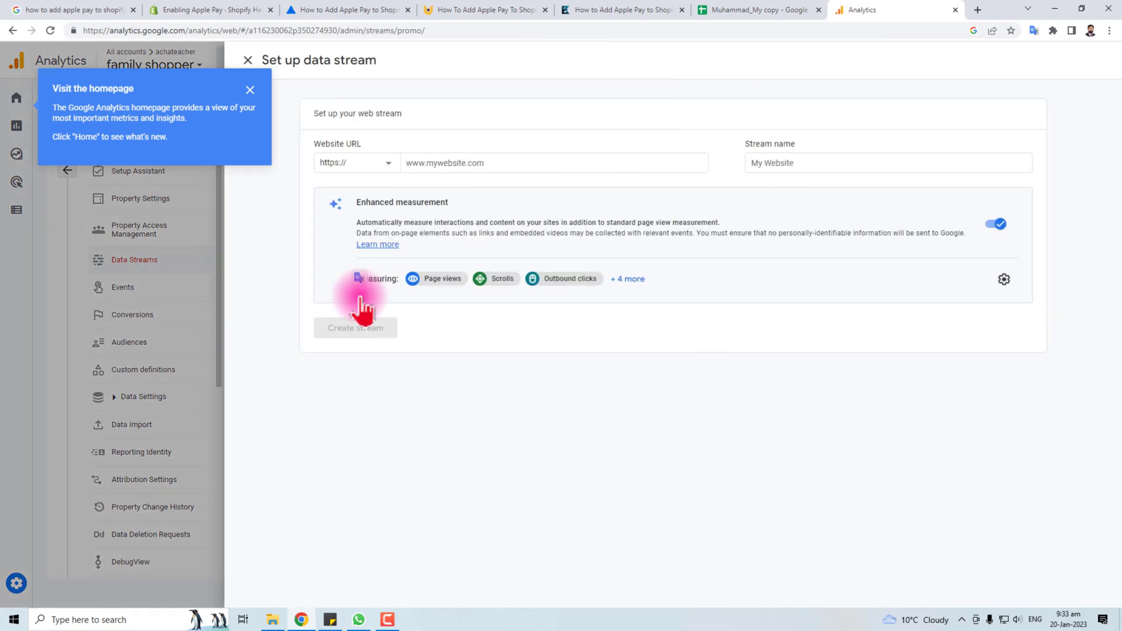
{"action": "left_click", "coordinate": [465, 163]}
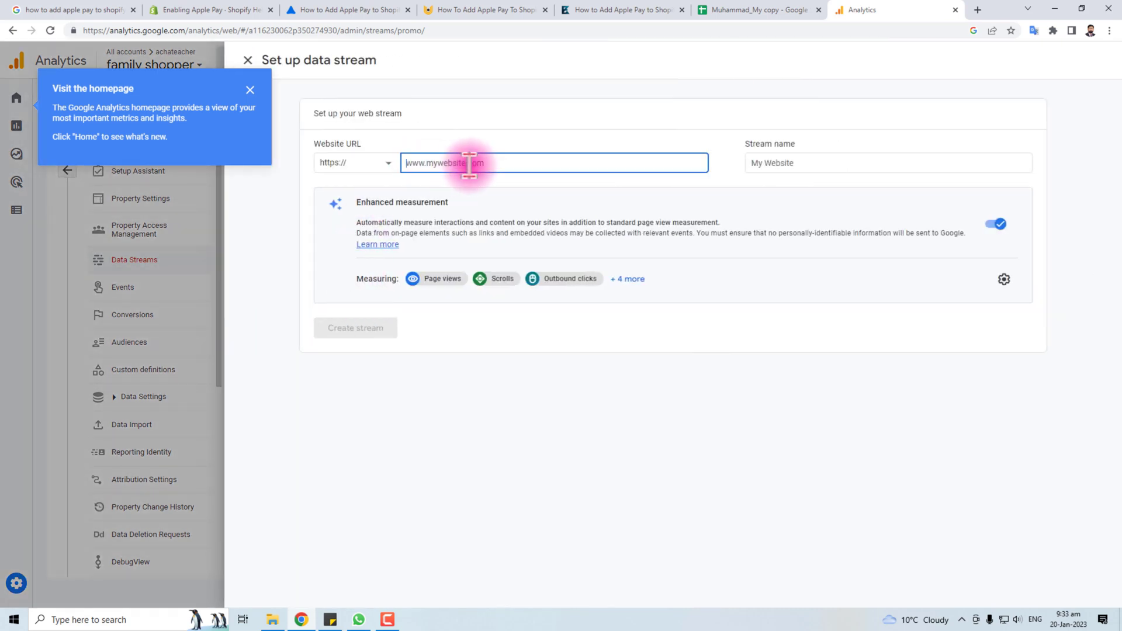
{"action": "left_click", "coordinate": [771, 162]}
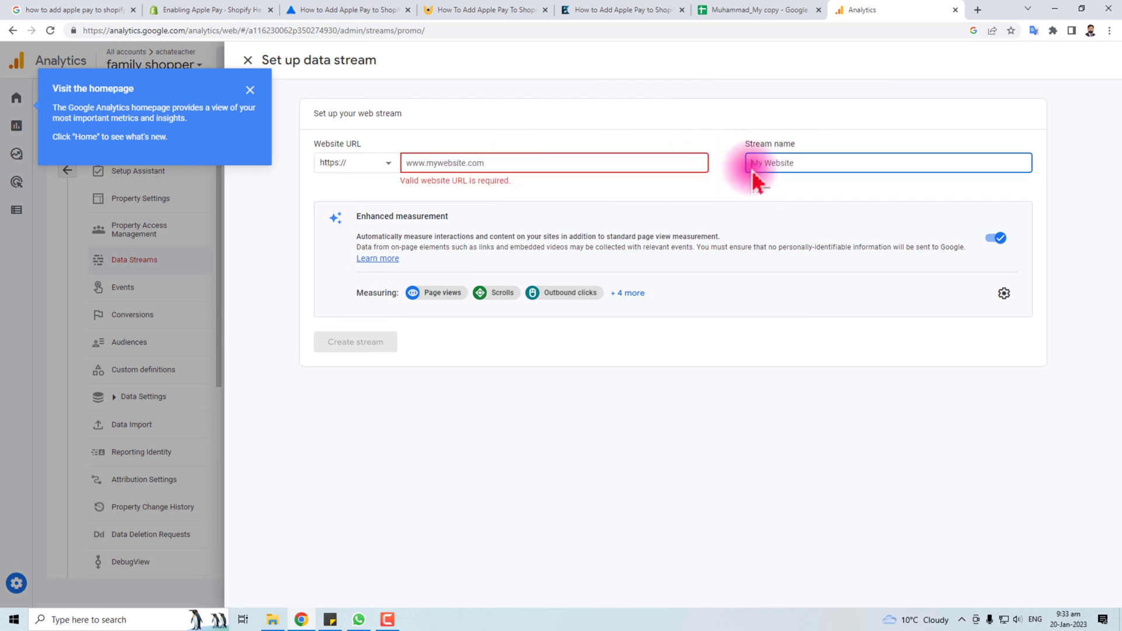
{"action": "left_click", "coordinate": [488, 162]}
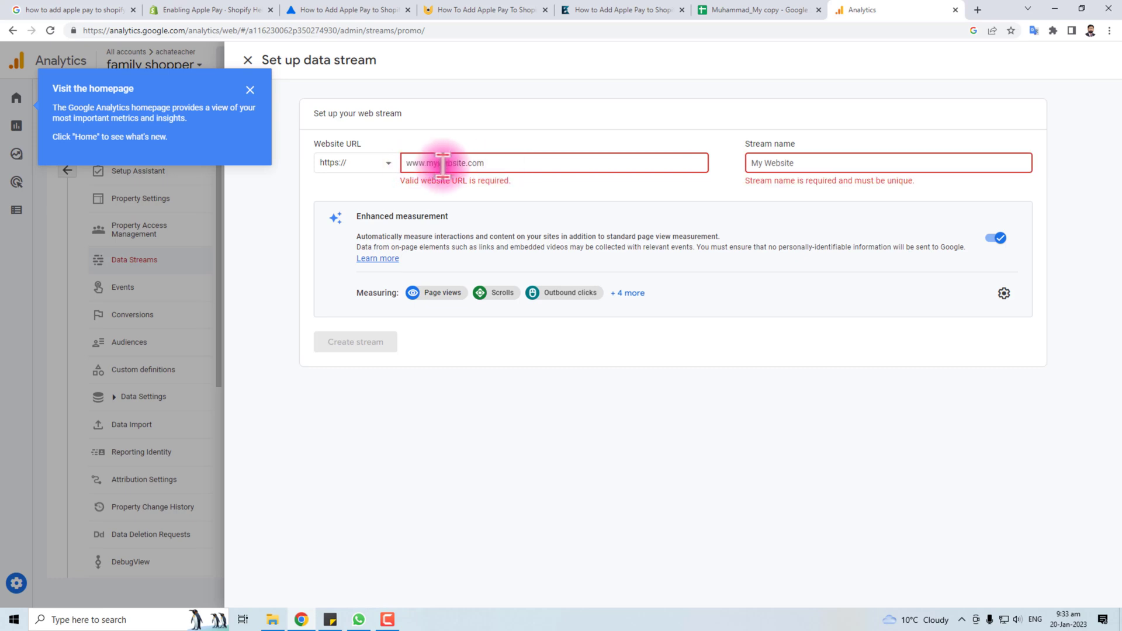
{"action": "left_click", "coordinate": [250, 90]}
{"action": "left_click", "coordinate": [247, 61]}
{"action": "mouse_move", "coordinate": [16, 181]}
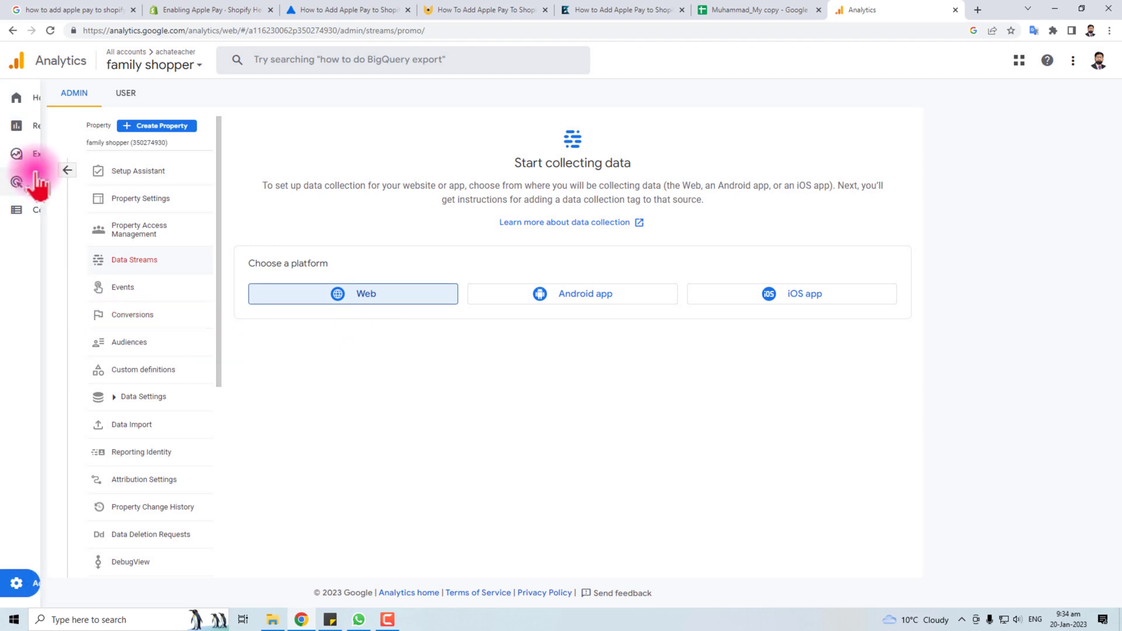
{"action": "left_click", "coordinate": [70, 173]}
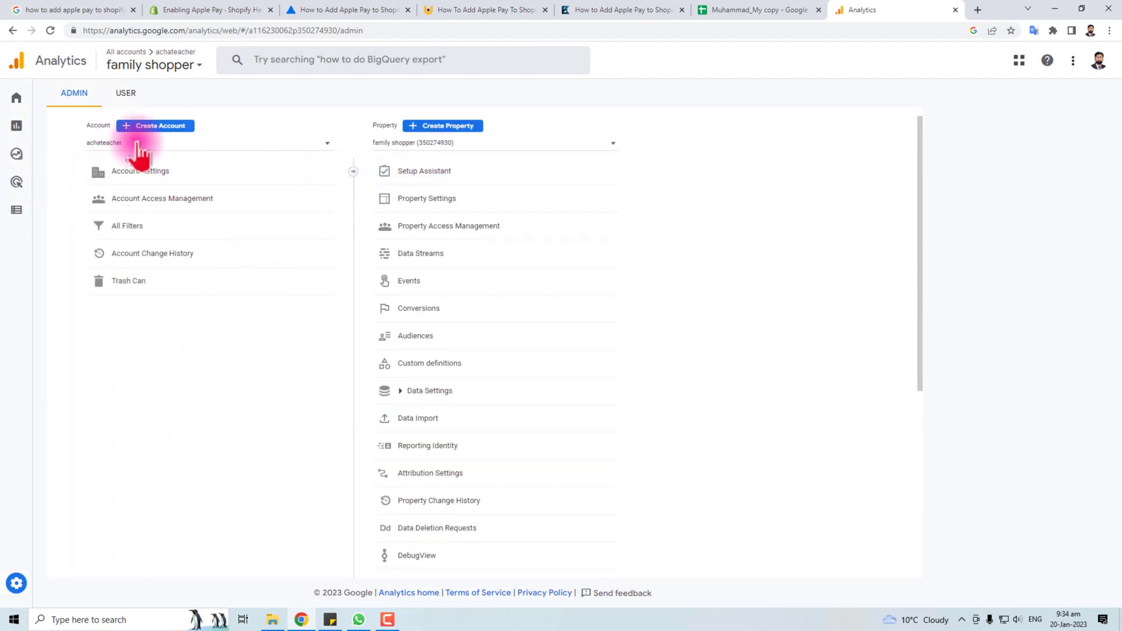
{"action": "left_click", "coordinate": [138, 144]}
{"action": "left_click", "coordinate": [120, 169]}
{"action": "left_click", "coordinate": [496, 157]}
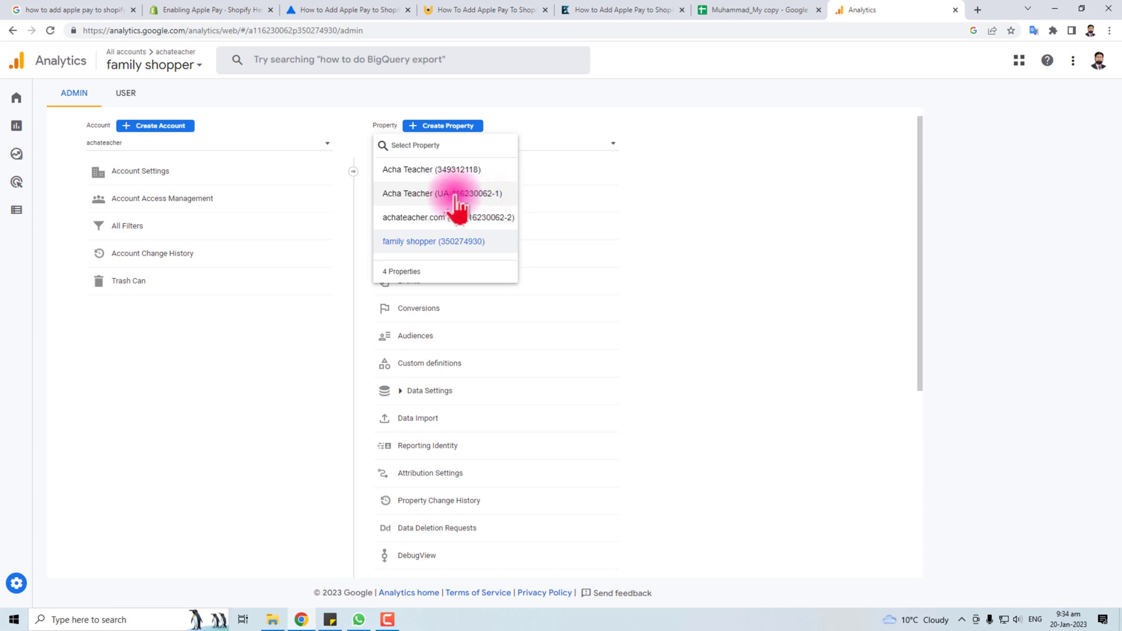
{"action": "left_click", "coordinate": [492, 199]}
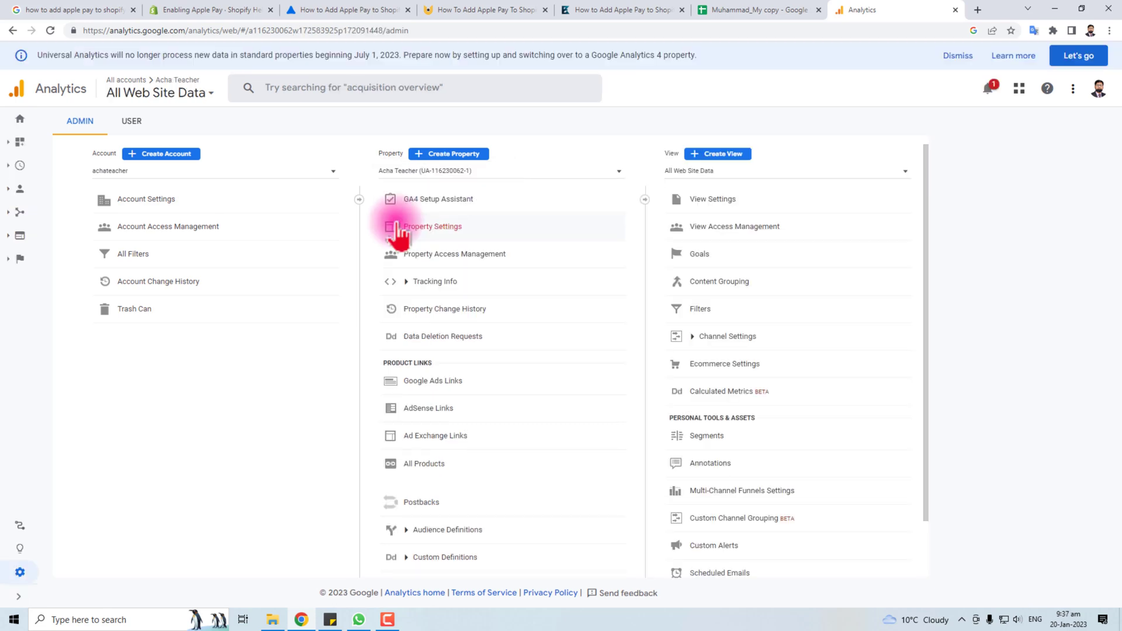
{"action": "left_click", "coordinate": [462, 169]}
{"action": "left_click", "coordinate": [452, 224]}
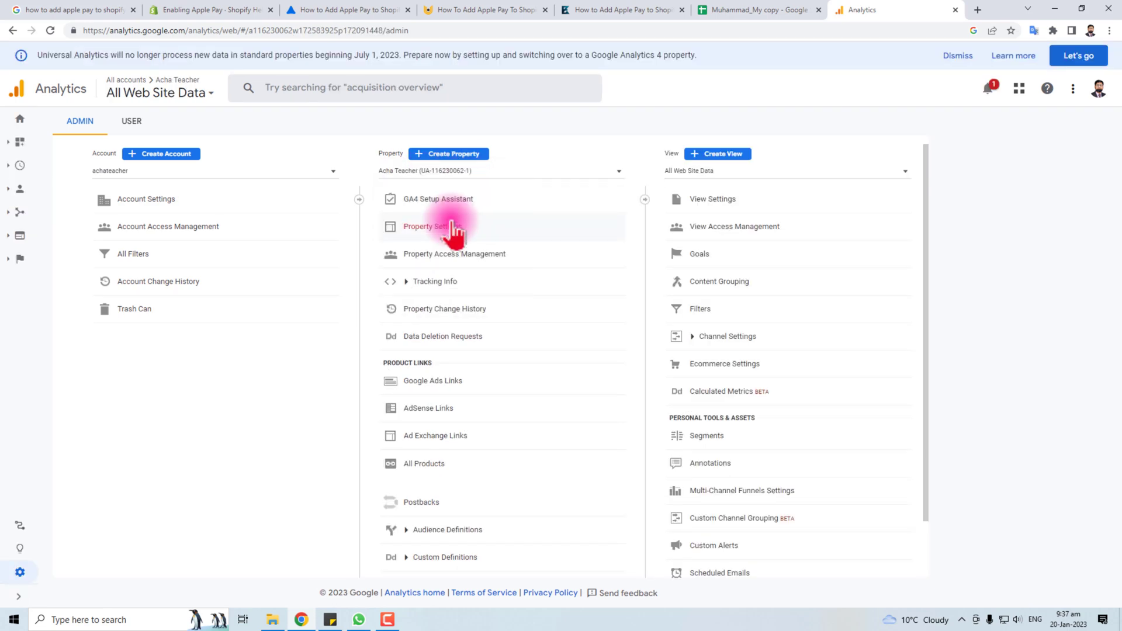
{"action": "left_click", "coordinate": [420, 285]}
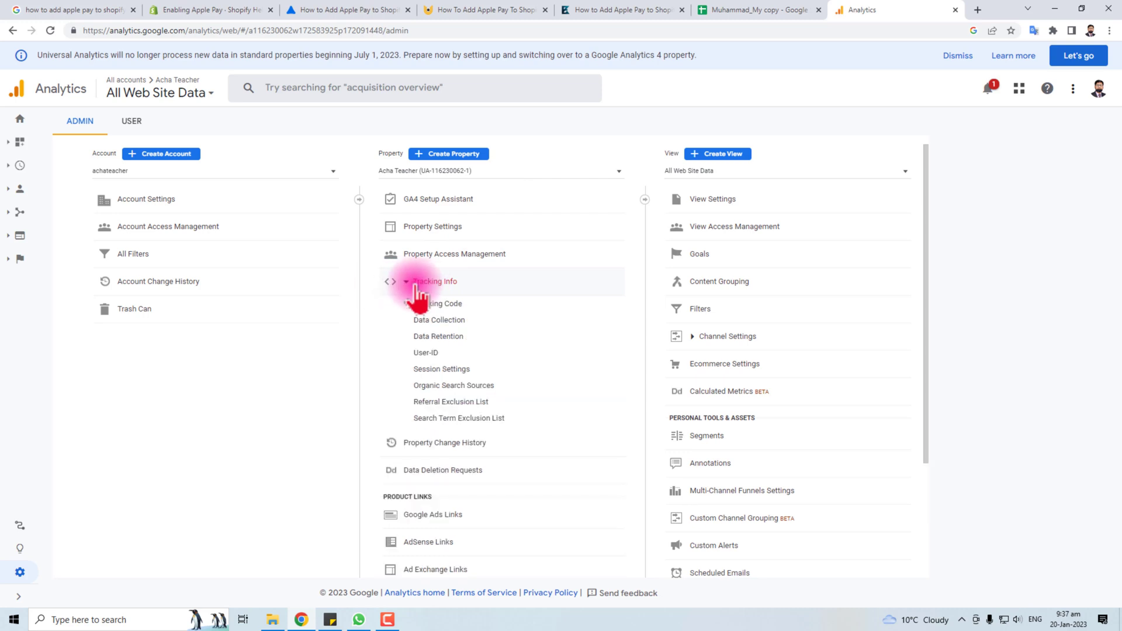
{"action": "left_click", "coordinate": [436, 304]}
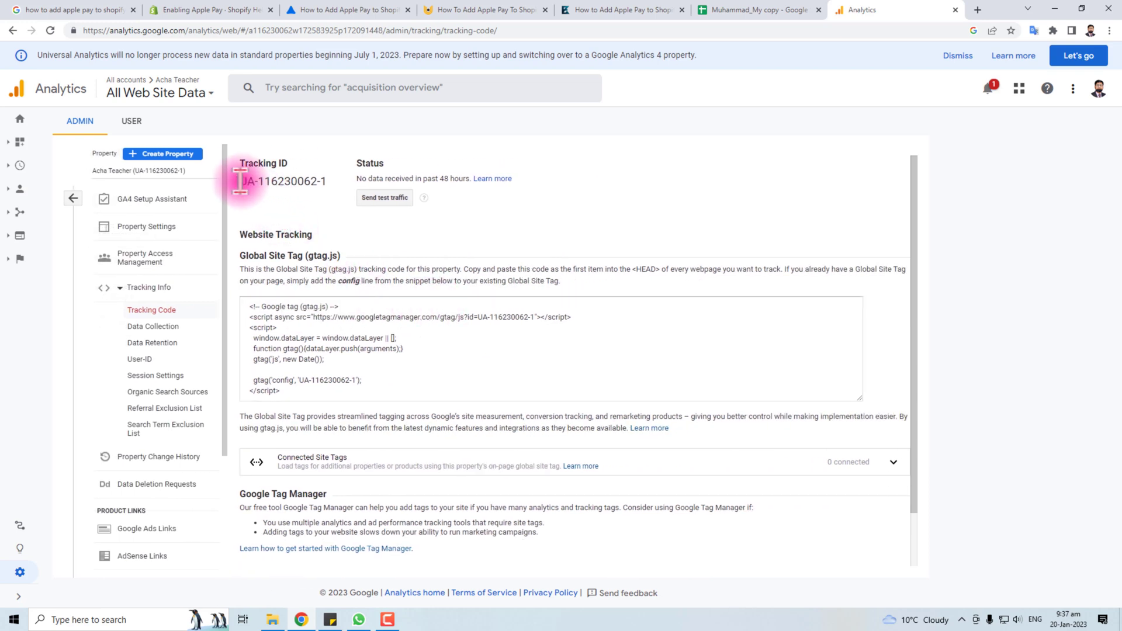
{"action": "left_click_drag", "start_coordinate": [238, 182], "coordinate": [331, 183]}
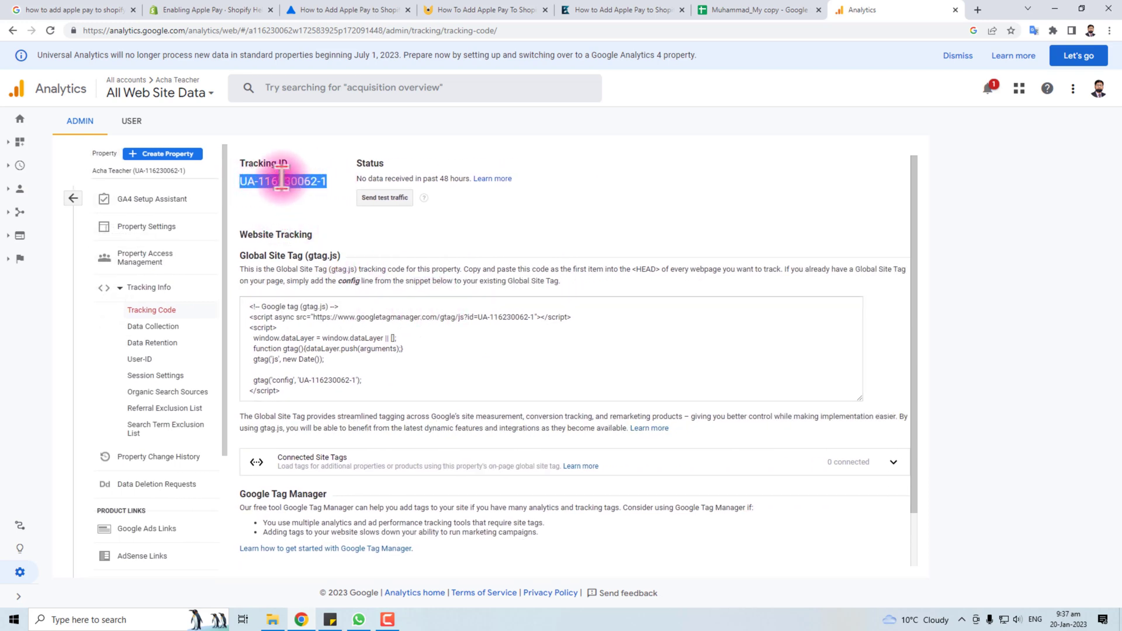
{"action": "right_click", "coordinate": [297, 182]}
{"action": "left_click", "coordinate": [306, 191]}
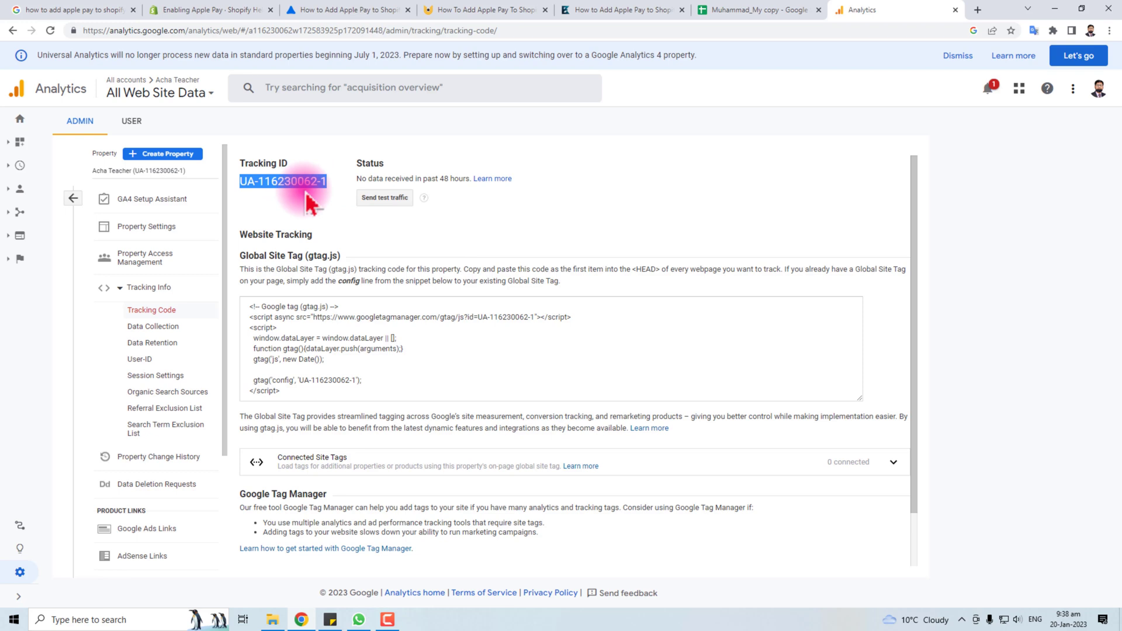
Step: Load wix.com in a new tab and go from Marketing Home to Marketing Integrations
{"action": "left_click", "coordinate": [978, 10]}
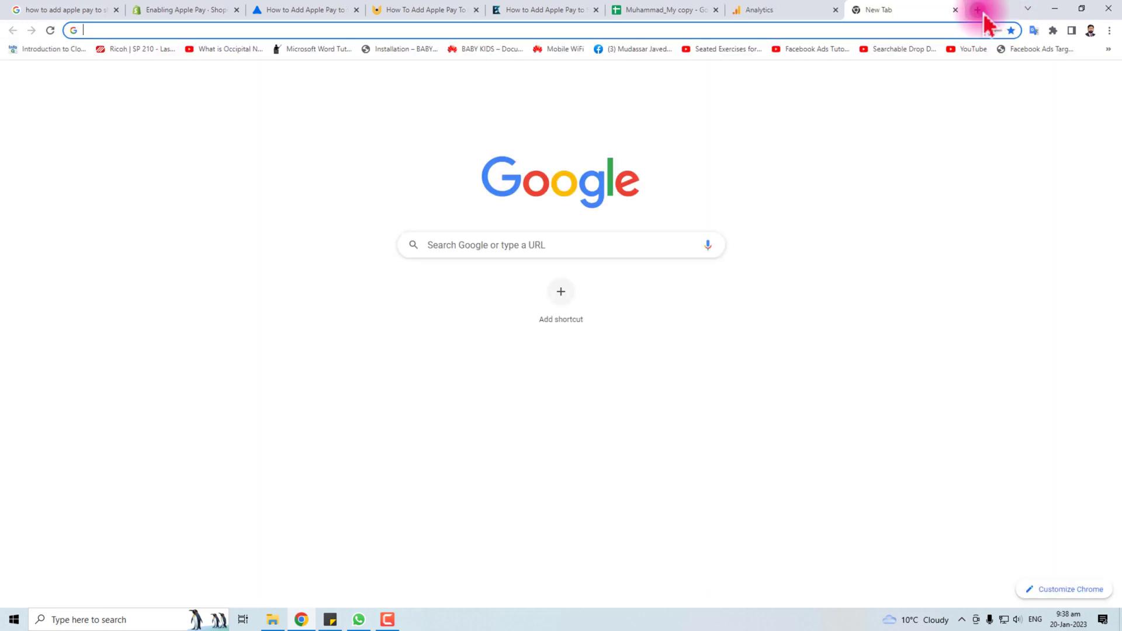
{"action": "type", "text": "wix.com"}
{"action": "key", "text": "Return"}
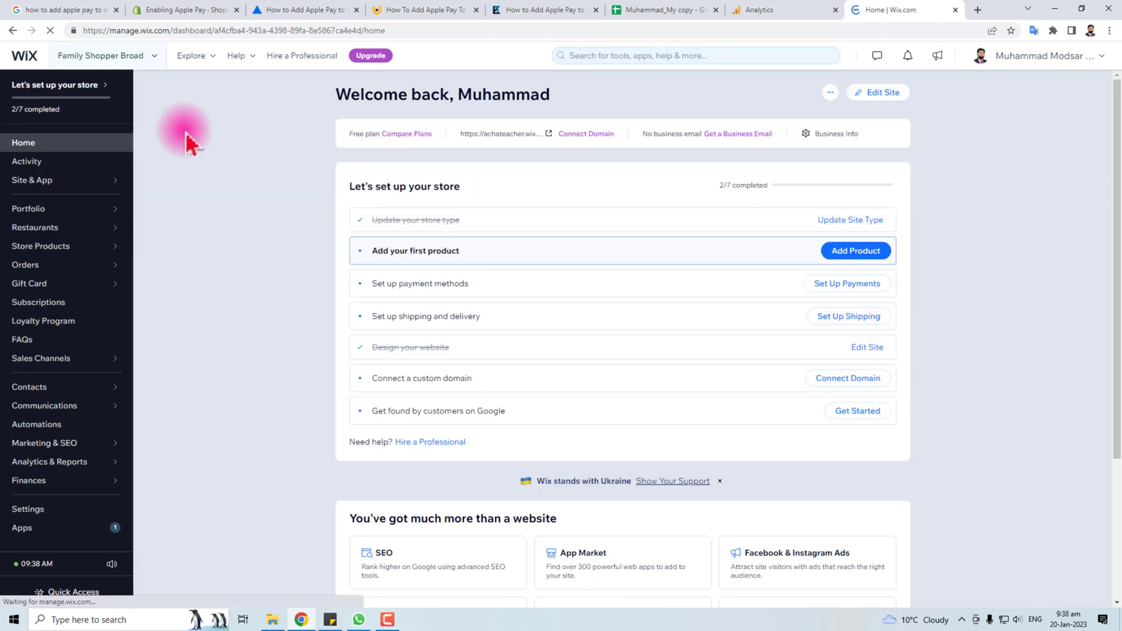
{"action": "left_click", "coordinate": [55, 447]}
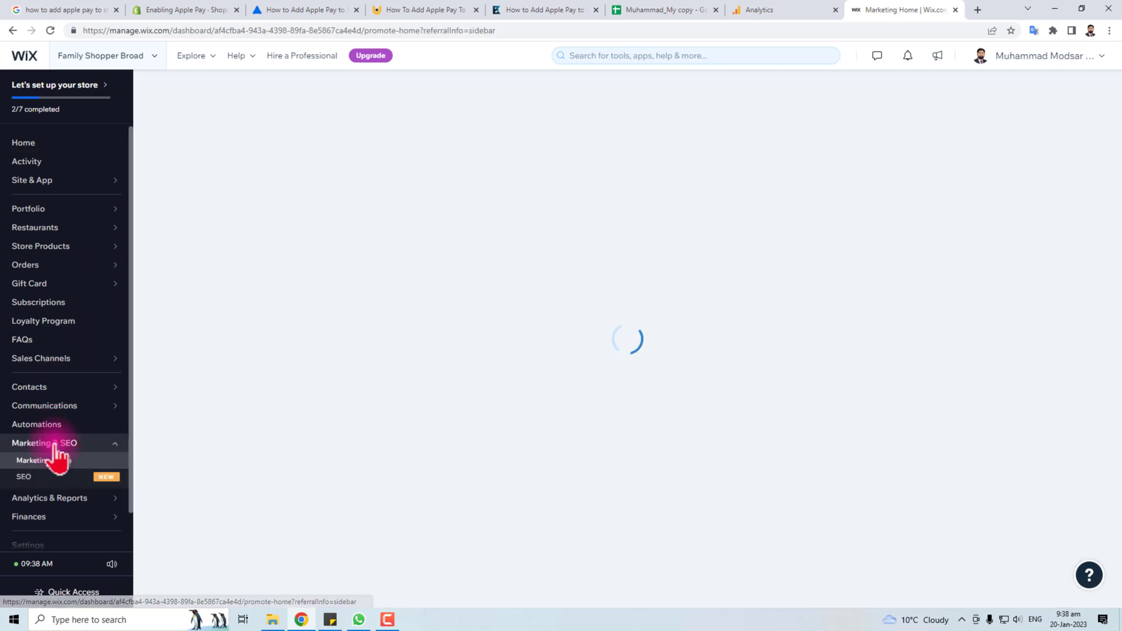
{"action": "scroll", "coordinate": [216, 485], "scroll_direction": "down", "scroll_amount": 2}
{"action": "scroll", "coordinate": [216, 479], "scroll_direction": "down", "scroll_amount": 2}
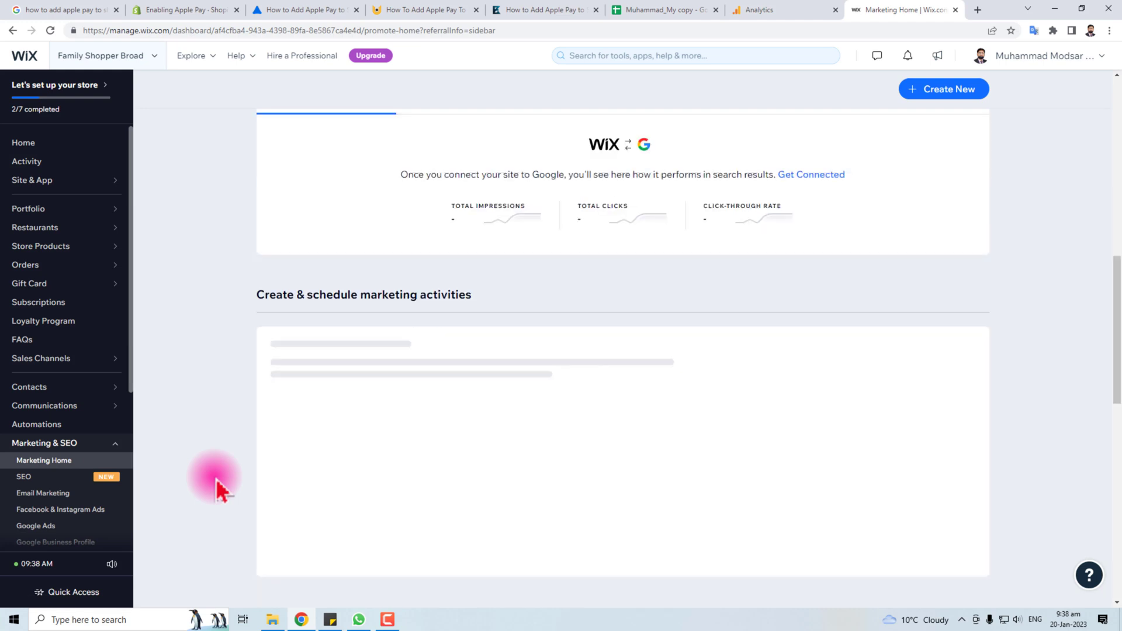
{"action": "scroll", "coordinate": [216, 478], "scroll_direction": "down", "scroll_amount": 5}
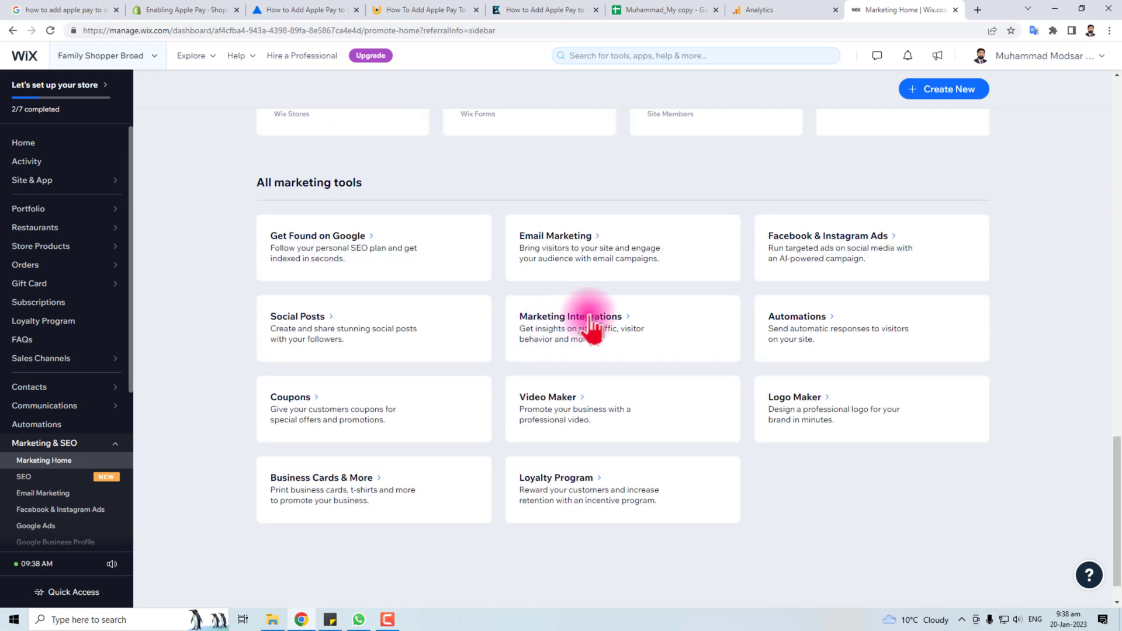
{"action": "left_click", "coordinate": [590, 324]}
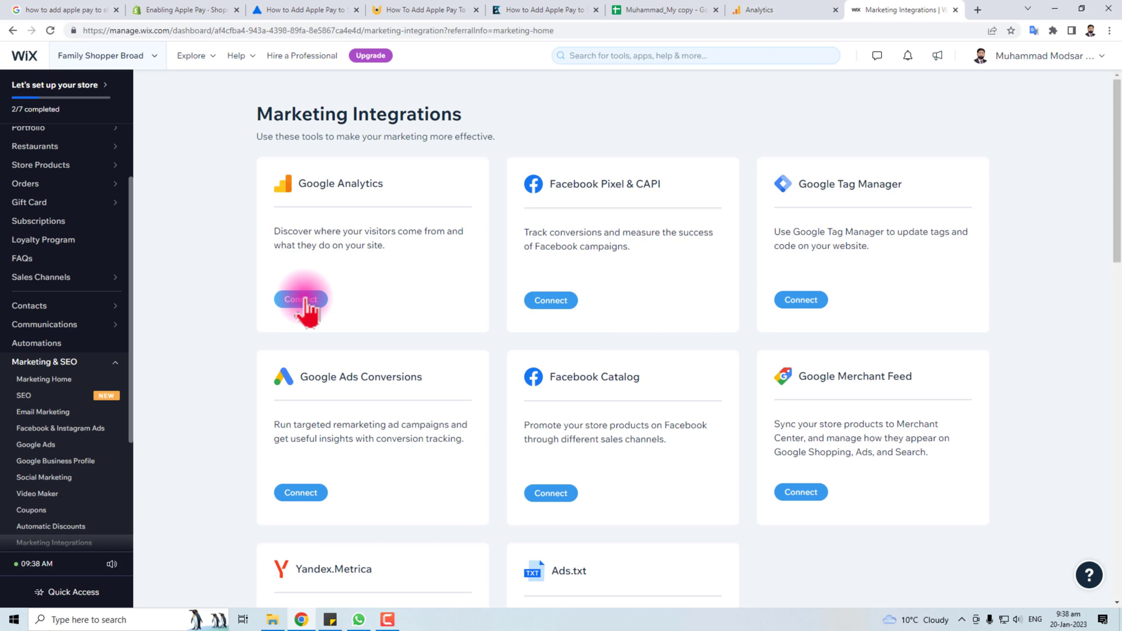
Step: Open the Google Analytics connection page and highlight its Premium plan requirement notice
{"action": "left_click", "coordinate": [302, 299]}
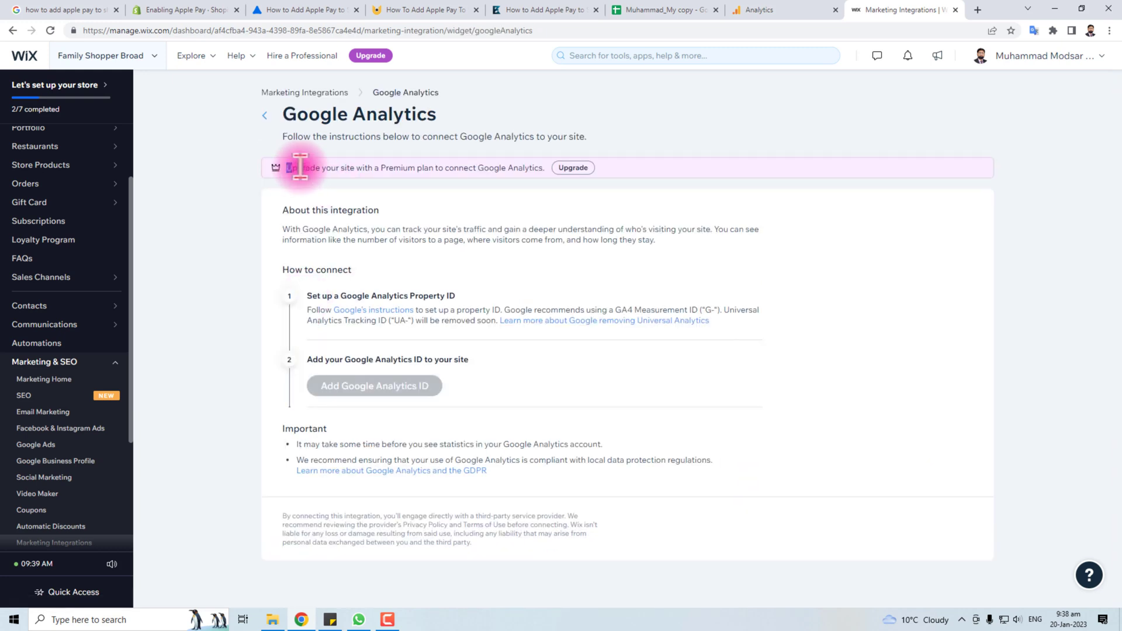
{"action": "left_click_drag", "start_coordinate": [301, 166], "coordinate": [497, 181]}
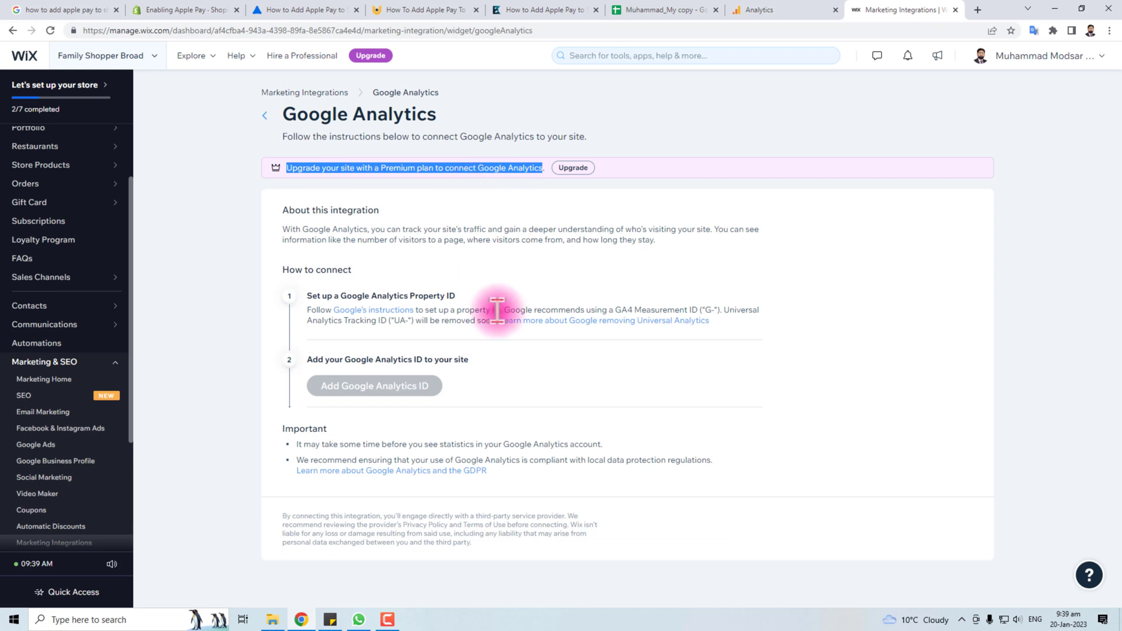